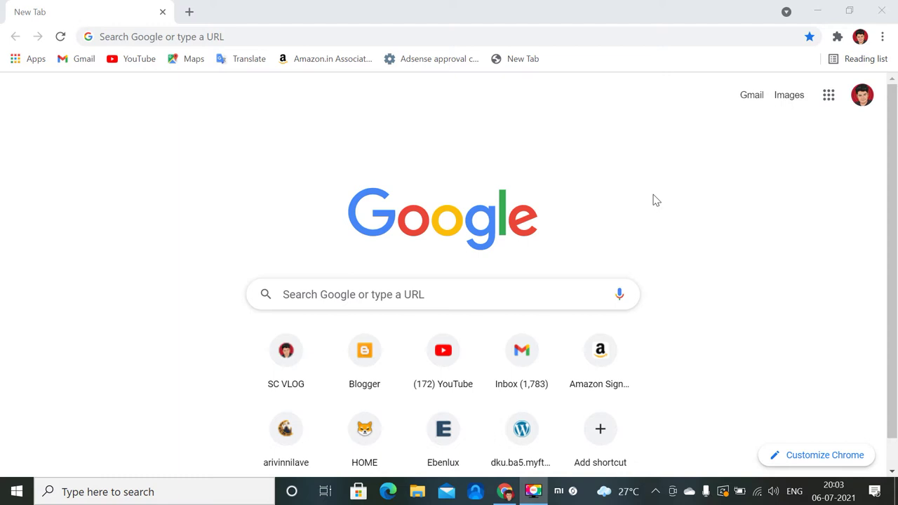
Step: Search Google for 'how to create email id' and look at the results
{"action": "left_click", "coordinate": [393, 295]}
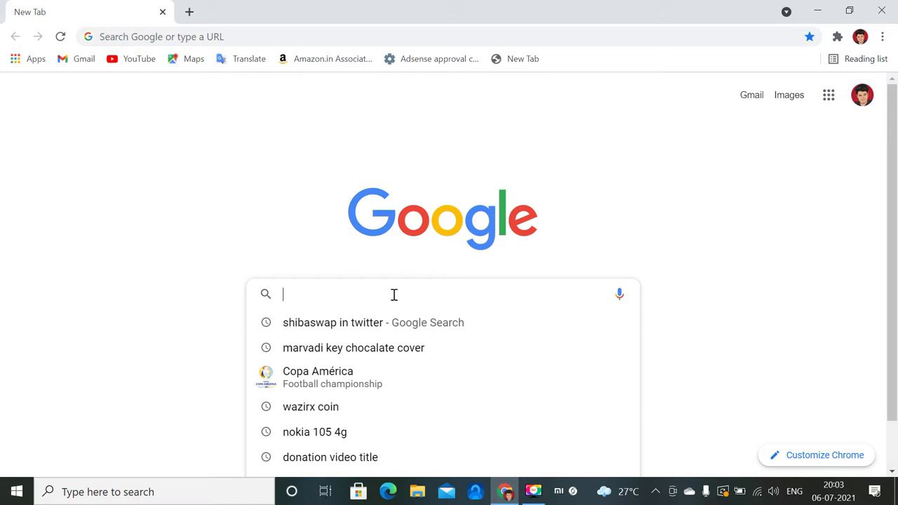
{"action": "type", "text": "how"}
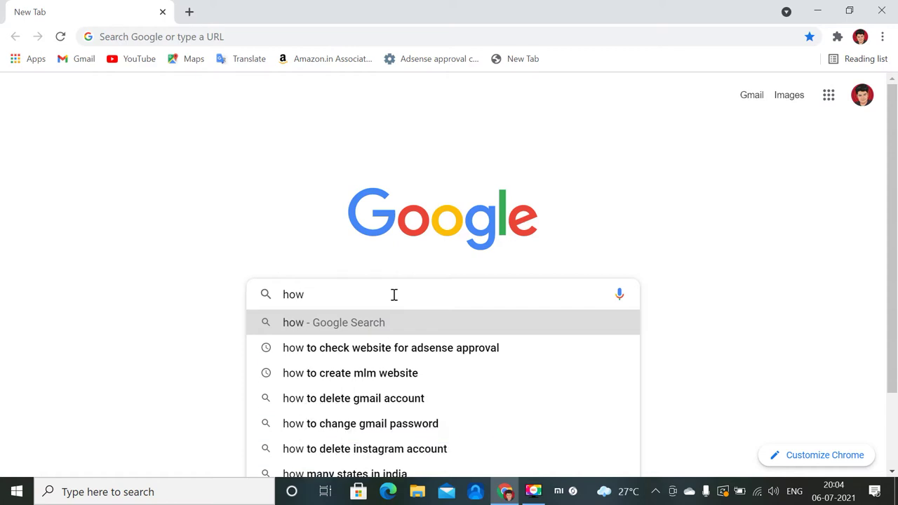
{"action": "type", "text": " to c"}
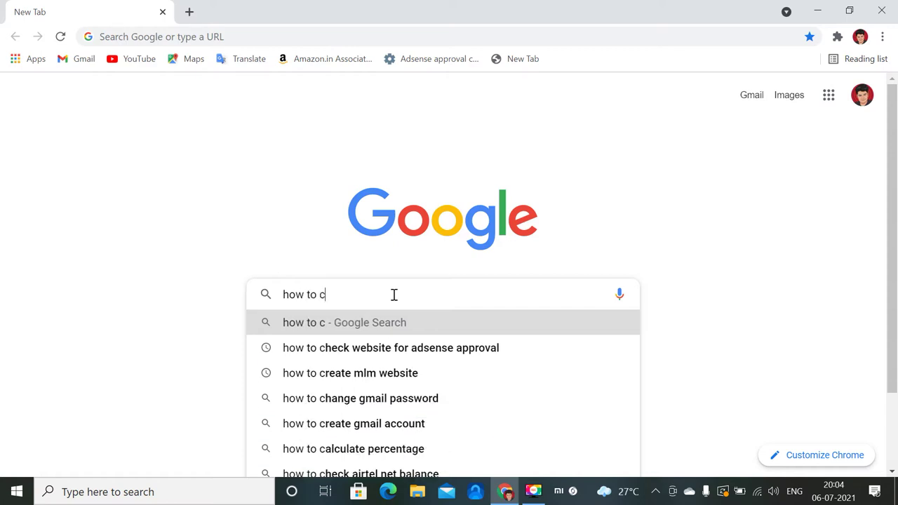
{"action": "type", "text": "reate"}
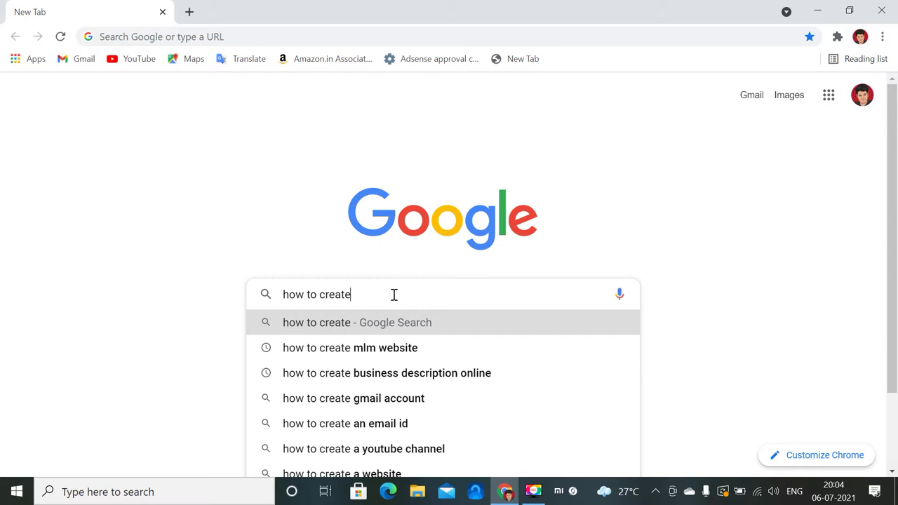
{"action": "type", "text": " email"}
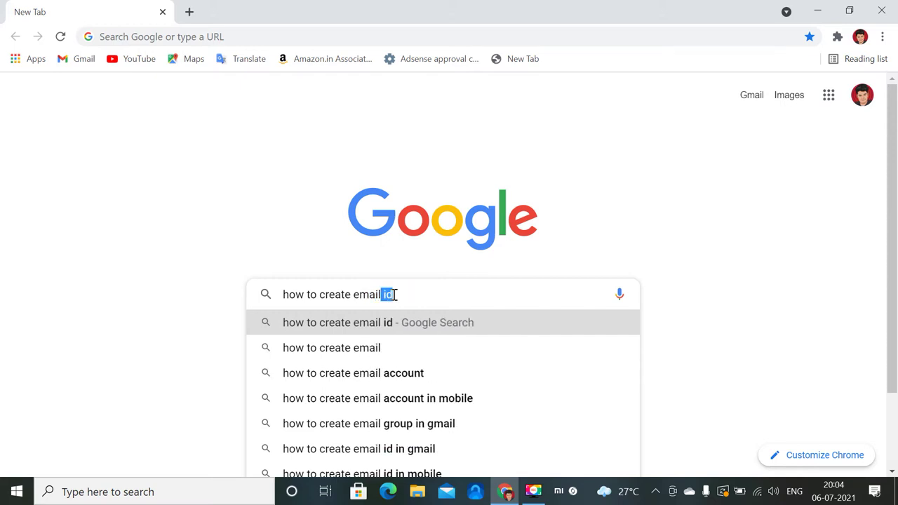
{"action": "key", "text": "Return"}
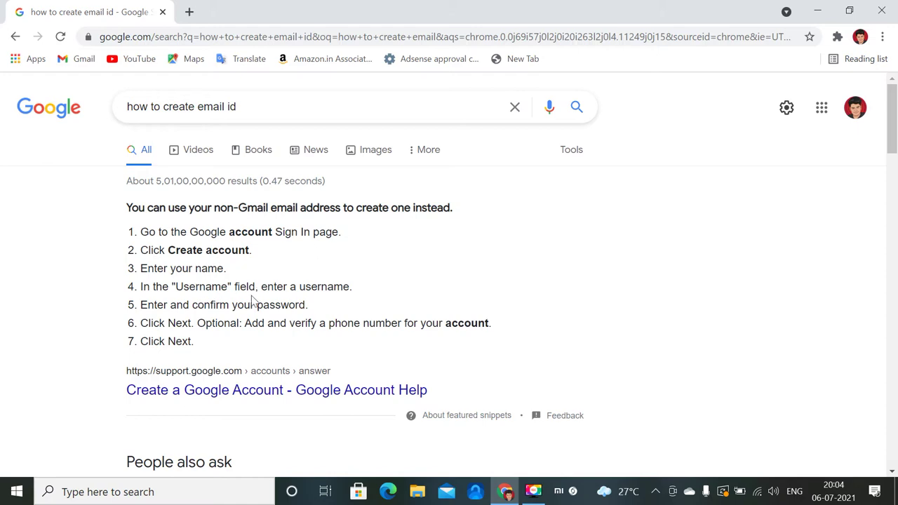
{"action": "scroll", "coordinate": [231, 386], "scroll_direction": "down", "scroll_amount": 1}
Step: Open the profile avatar's Google Account panel listing the signed-in accounts
{"action": "scroll", "coordinate": [437, 360], "scroll_direction": "down", "scroll_amount": 7}
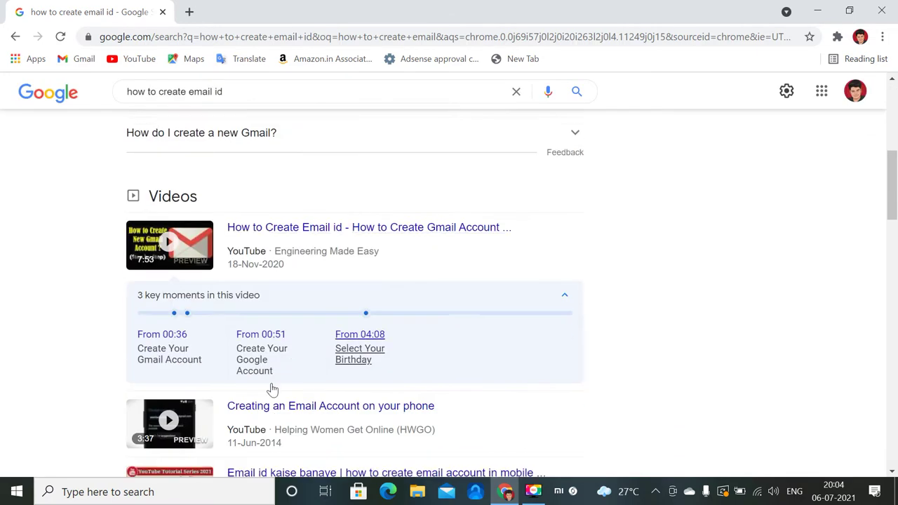
{"action": "scroll", "coordinate": [321, 330], "scroll_direction": "up", "scroll_amount": 3}
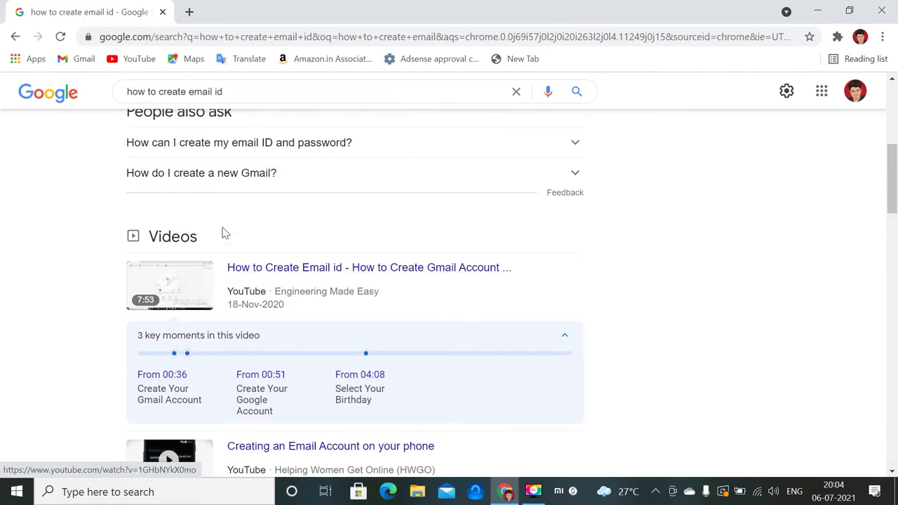
{"action": "scroll", "coordinate": [491, 260], "scroll_direction": "up", "scroll_amount": 3}
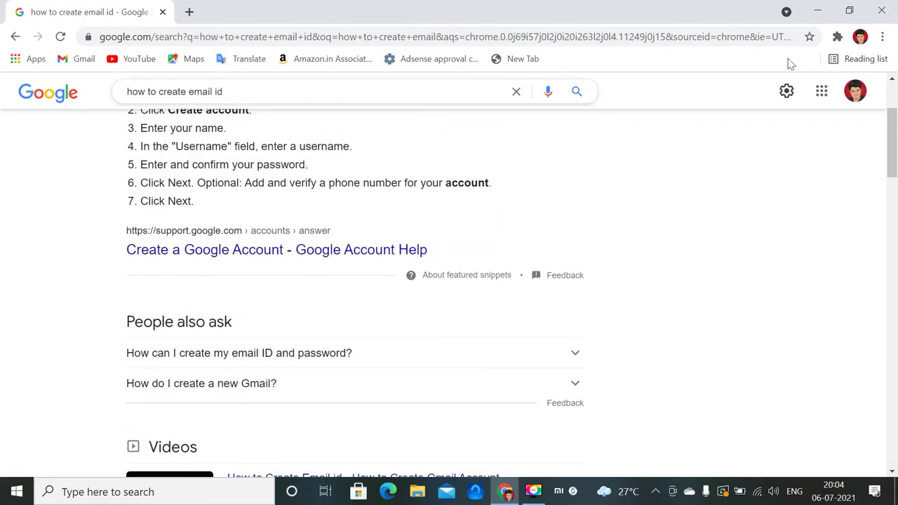
{"action": "left_click", "coordinate": [856, 91]}
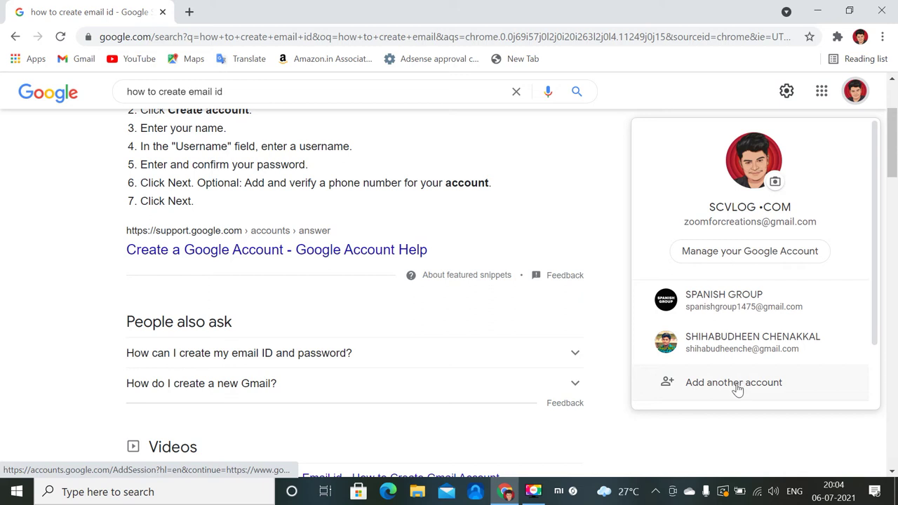
{"action": "left_click", "coordinate": [708, 105]}
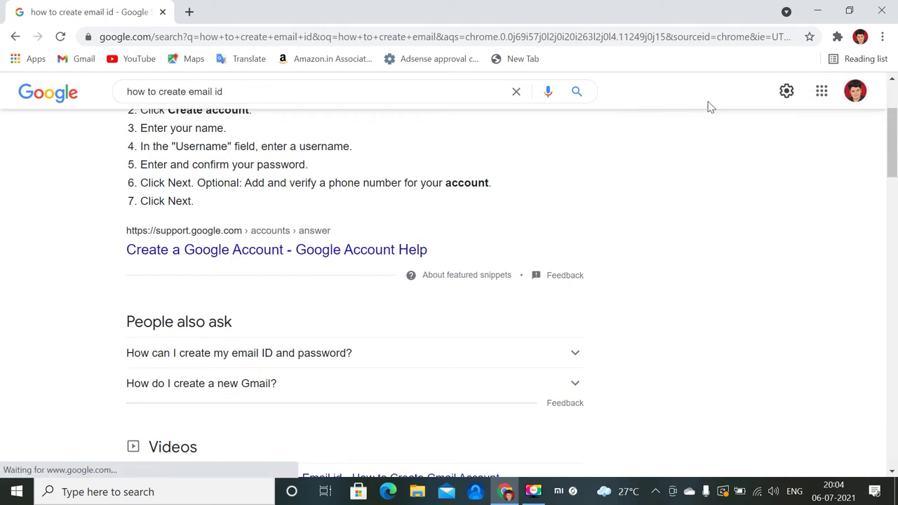
{"action": "left_click", "coordinate": [856, 95]}
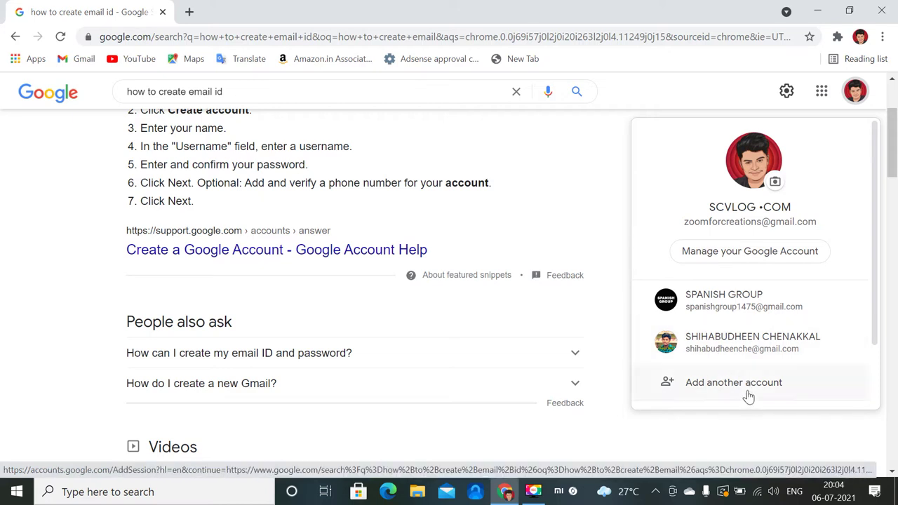
Step: Choose Add another account, then Create account 'For myself'
{"action": "left_click", "coordinate": [707, 386]}
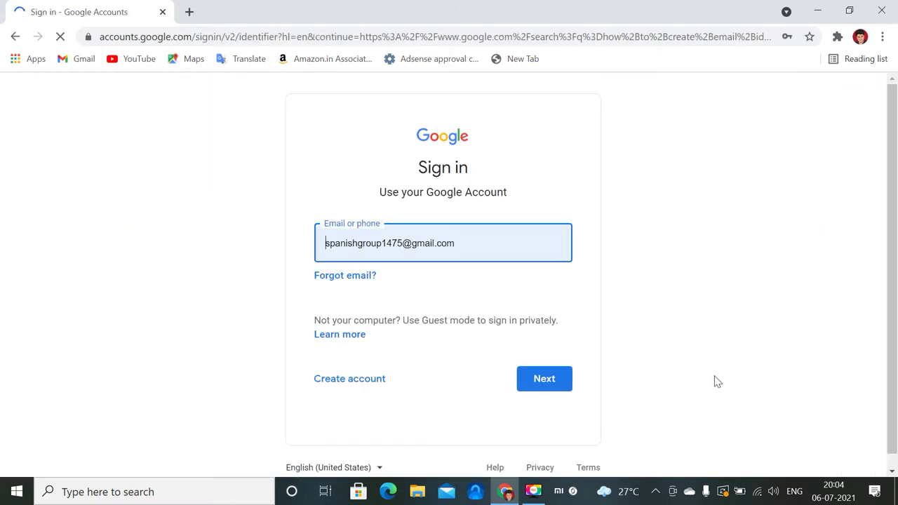
{"action": "left_click", "coordinate": [366, 382]}
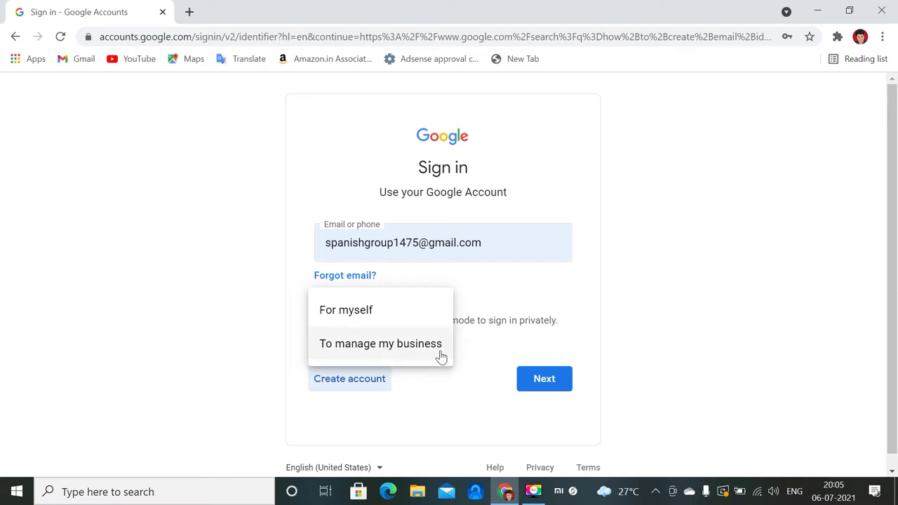
{"action": "left_click", "coordinate": [400, 314]}
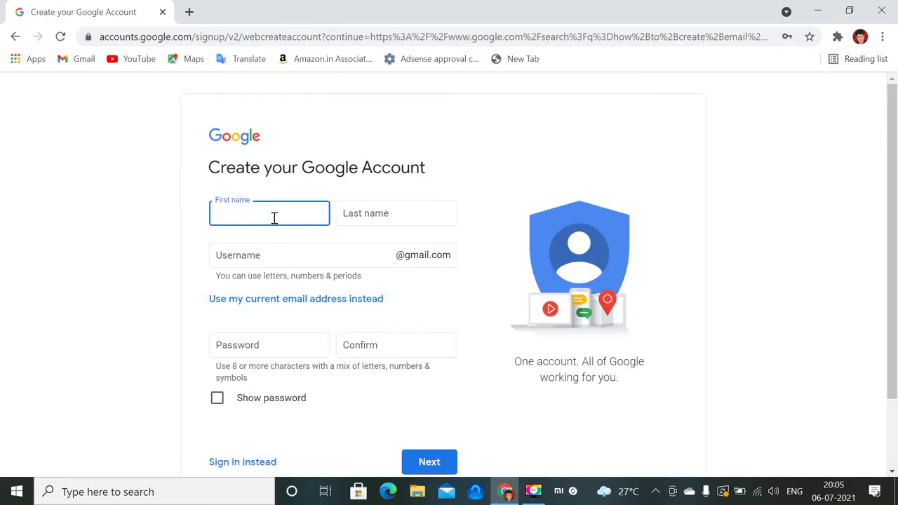
Step: Look over the signup fields and dismiss the saved-password suggestions
{"action": "left_click", "coordinate": [351, 213]}
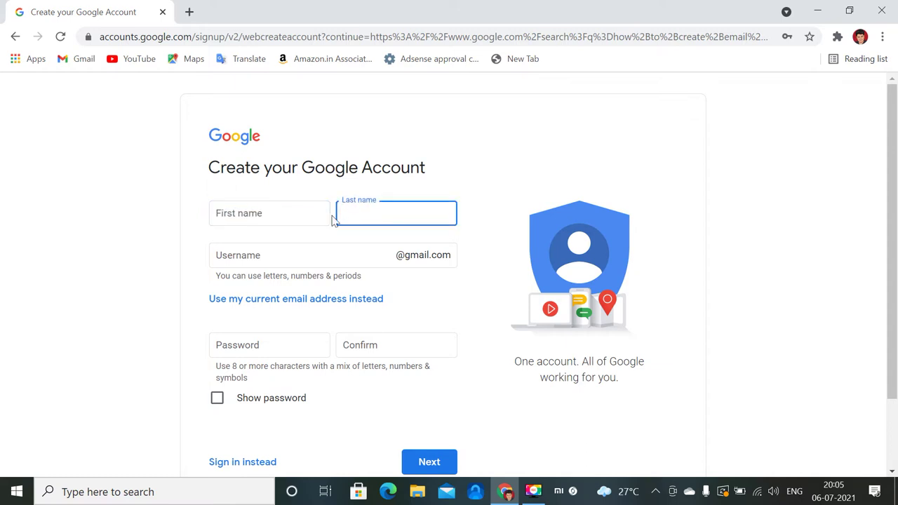
{"action": "left_click", "coordinate": [283, 254]}
{"action": "left_click", "coordinate": [271, 345]}
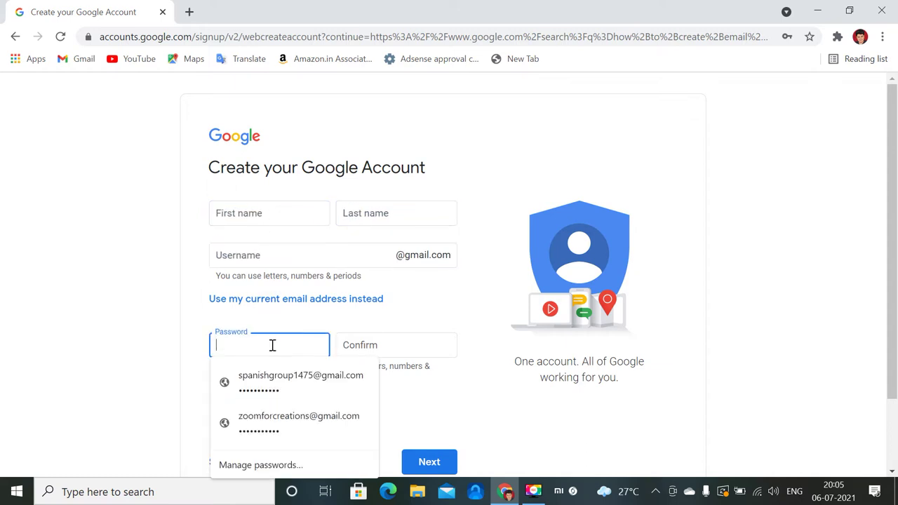
{"action": "left_click", "coordinate": [376, 345]}
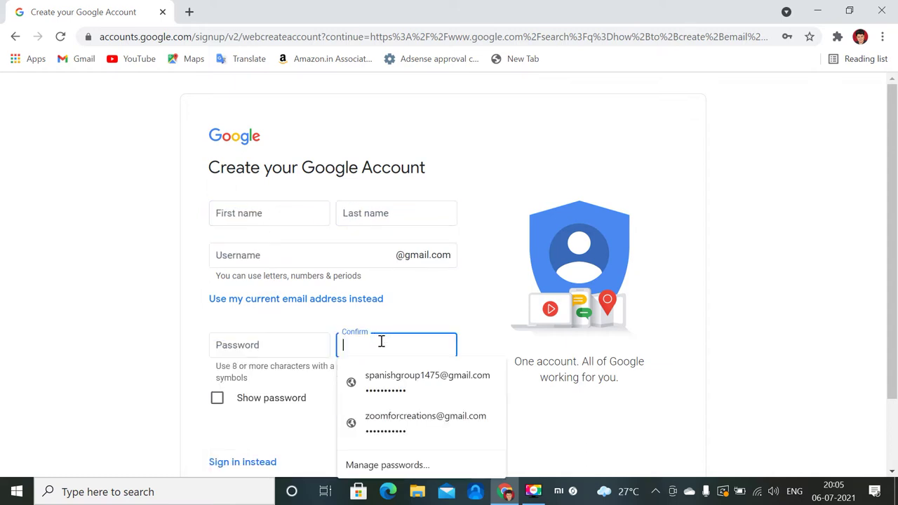
{"action": "left_click", "coordinate": [182, 355]}
{"action": "left_click", "coordinate": [232, 216]}
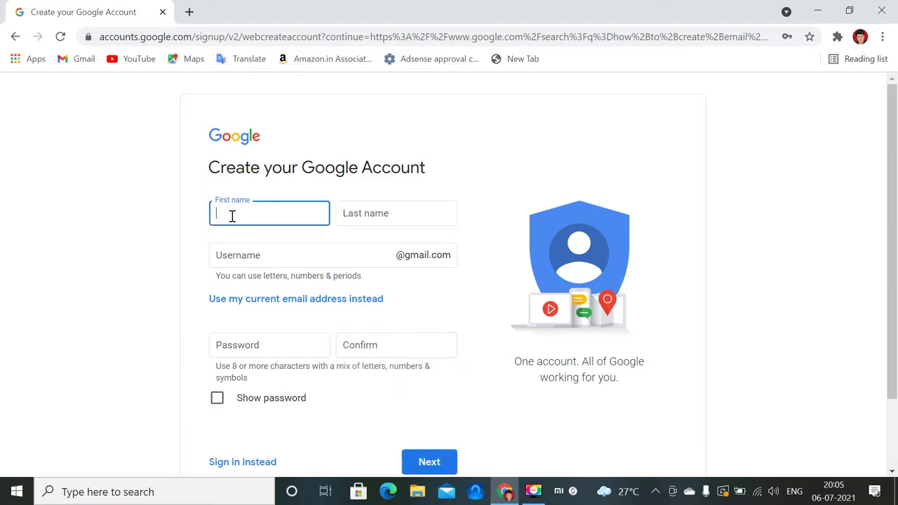
Step: Enter the first name, the last name, and a username based on the first name
{"action": "type", "text": "shihab"}
{"action": "left_click", "coordinate": [368, 218]}
{"action": "type", "text": "c"}
{"action": "left_click", "coordinate": [285, 255]}
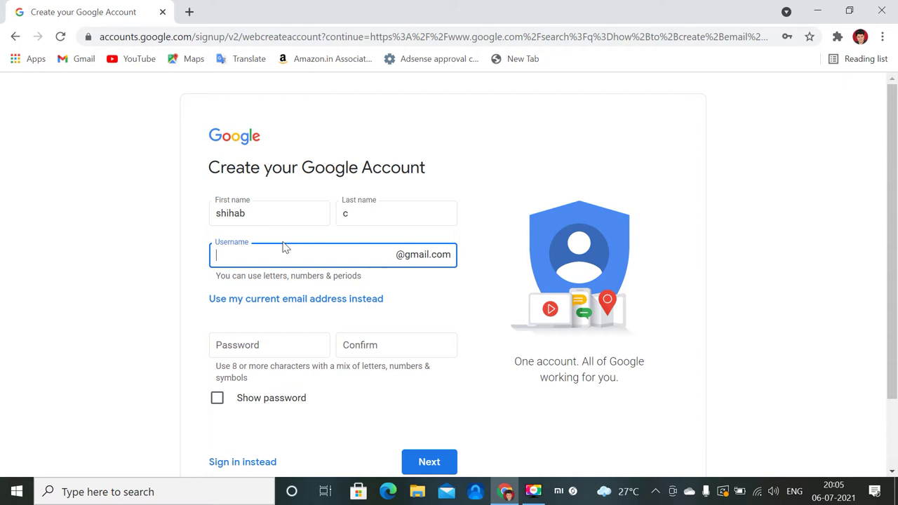
Step: Check the username, add the digits 9874, then switch to a suggested alternative
{"action": "key", "text": "Return"}
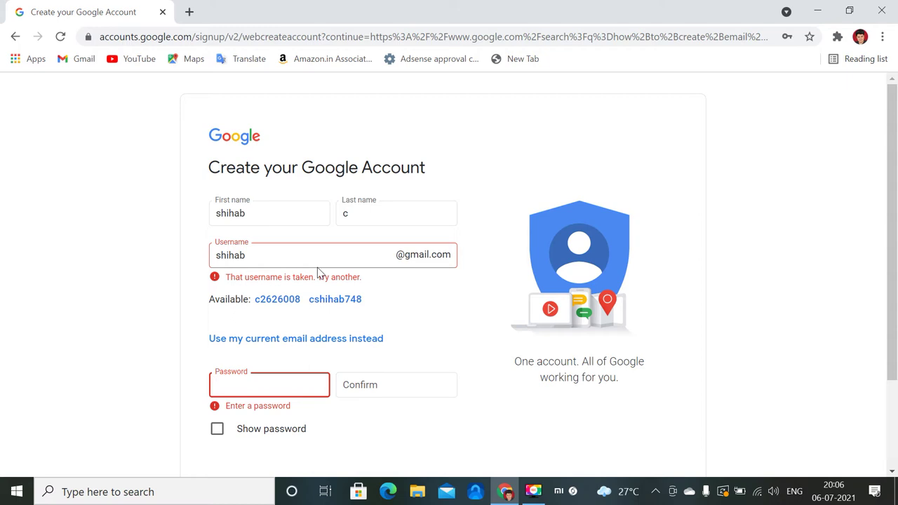
{"action": "left_click", "coordinate": [300, 256]}
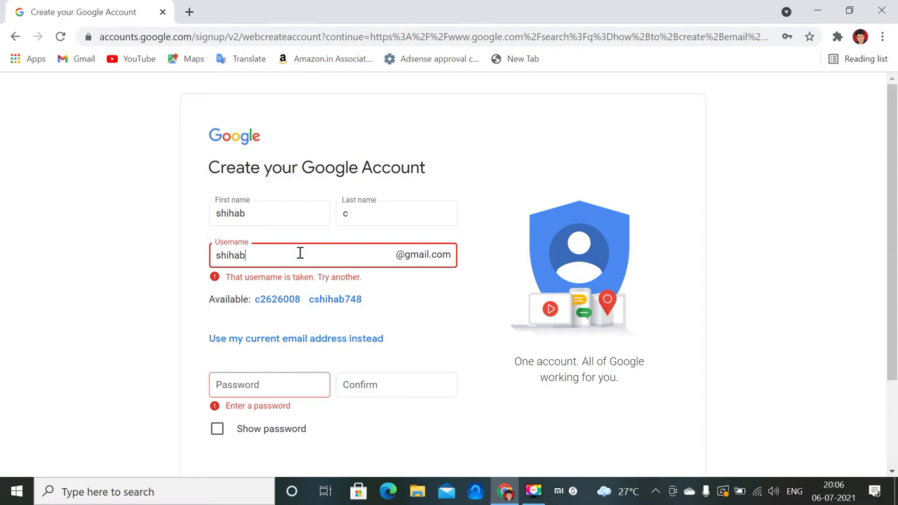
{"action": "left_click", "coordinate": [277, 299]}
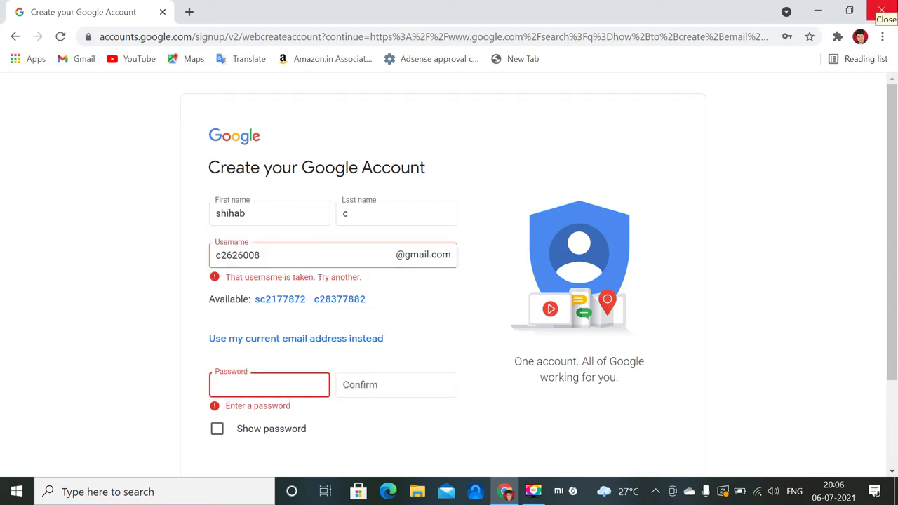
{"action": "left_click", "coordinate": [379, 304]}
{"action": "left_click_drag", "start_coordinate": [279, 257], "coordinate": [176, 253]}
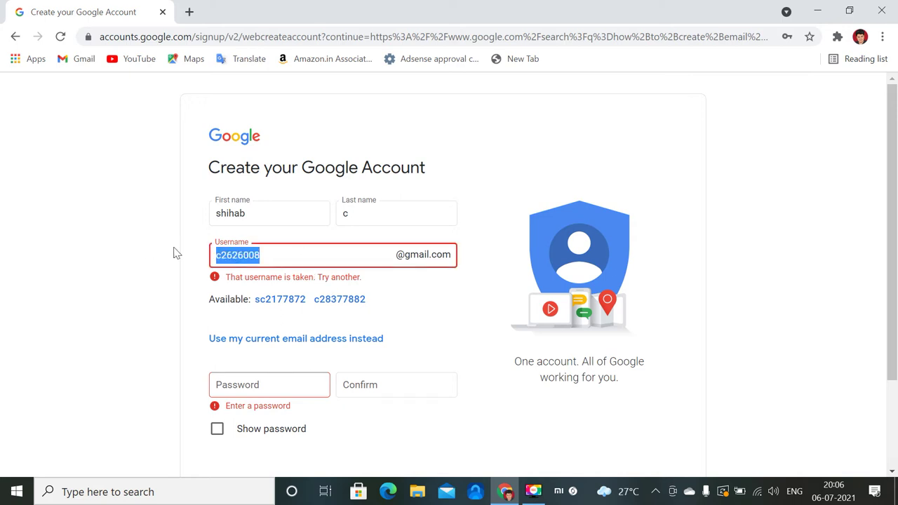
Step: Retype the username as the first name plus digits, adding a 5 until it's accepted
{"action": "key", "text": "BackSpace"}
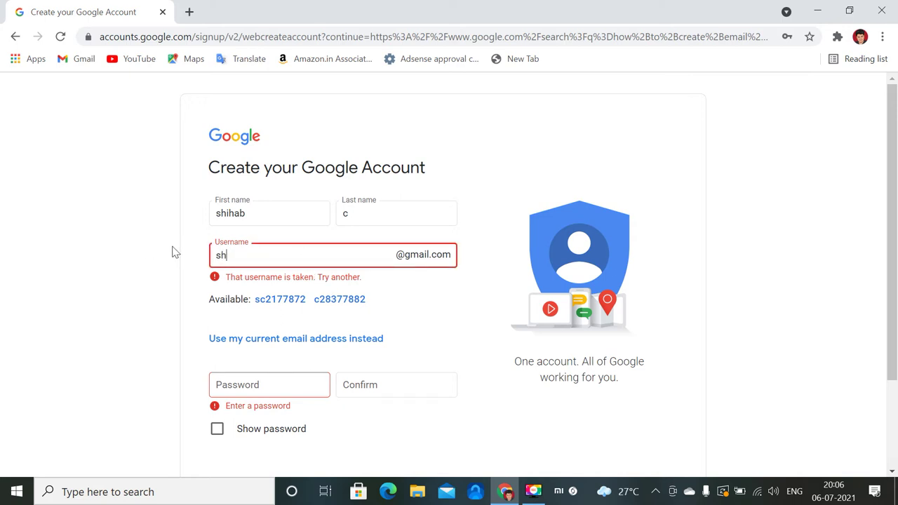
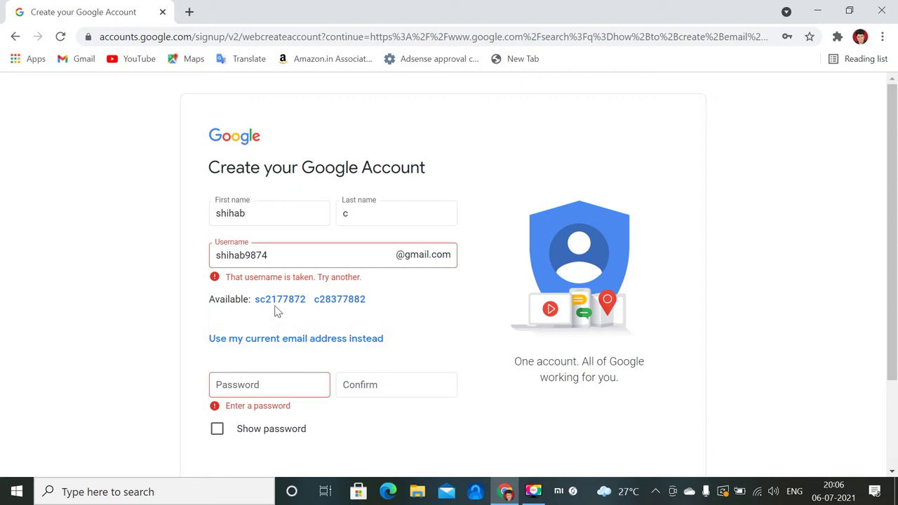
{"action": "left_click", "coordinate": [302, 381]}
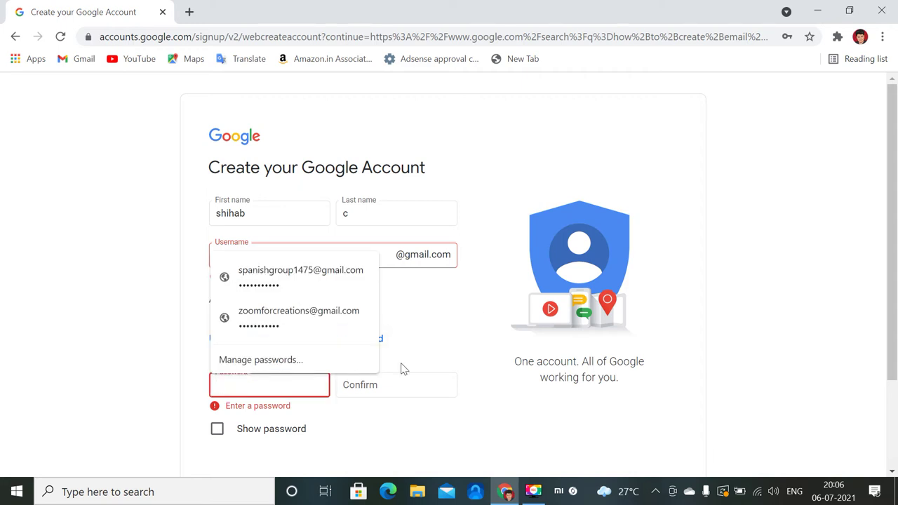
{"action": "double_click", "coordinate": [315, 257]}
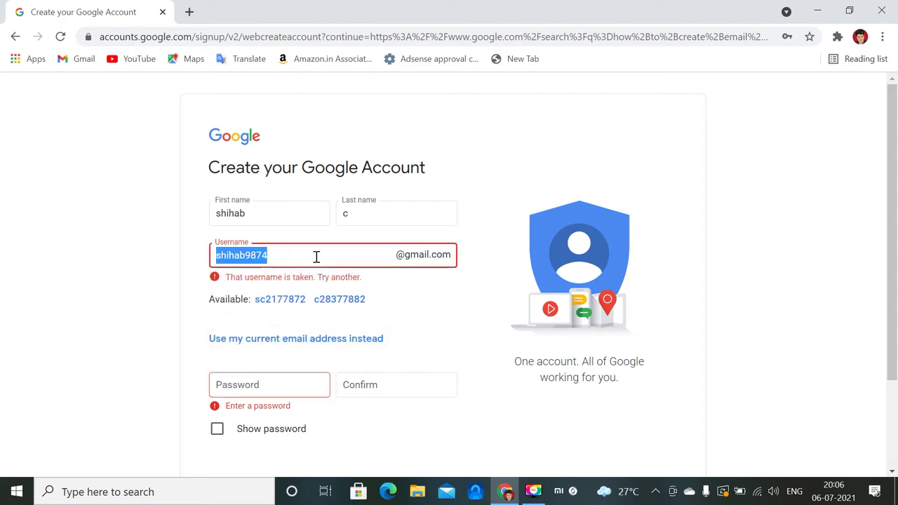
{"action": "left_click", "coordinate": [296, 275]}
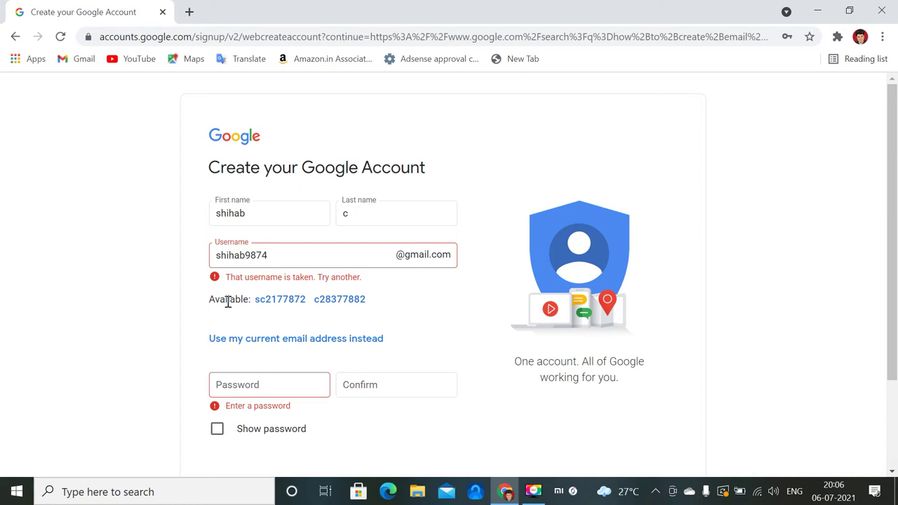
{"action": "left_click", "coordinate": [288, 258]}
{"action": "type", "text": "5"}
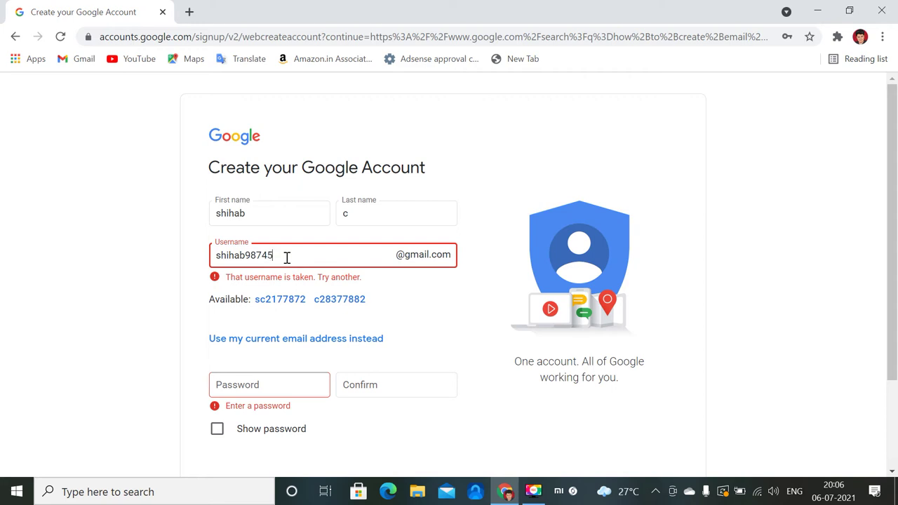
{"action": "left_click", "coordinate": [307, 285]}
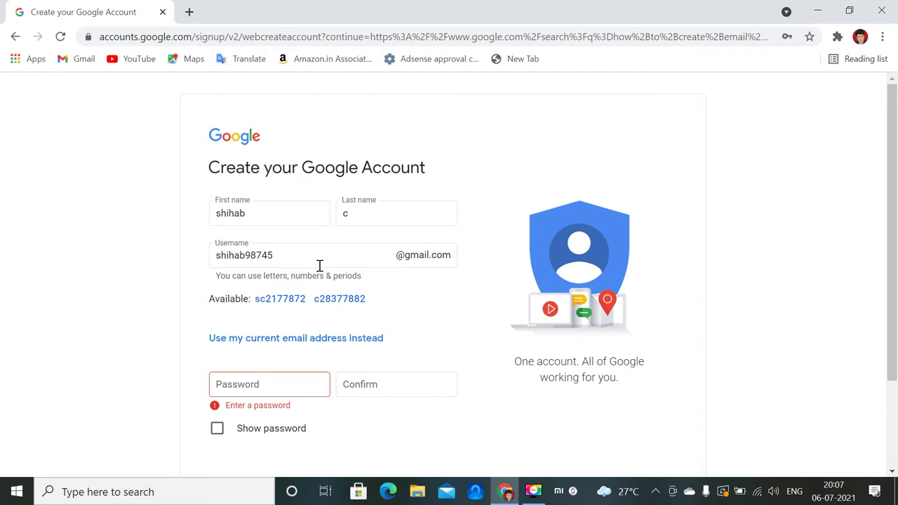
Step: Type trial numeric passwords in both password fields, then clear them
{"action": "left_click", "coordinate": [283, 387]}
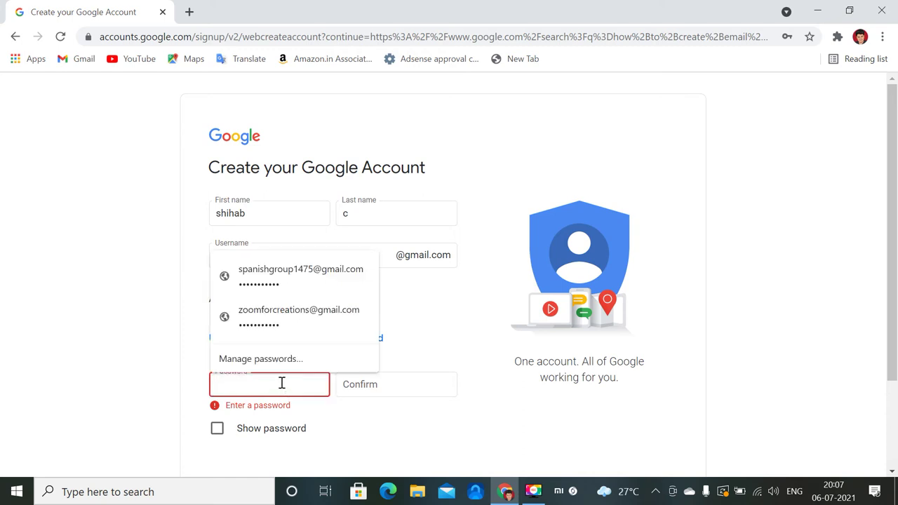
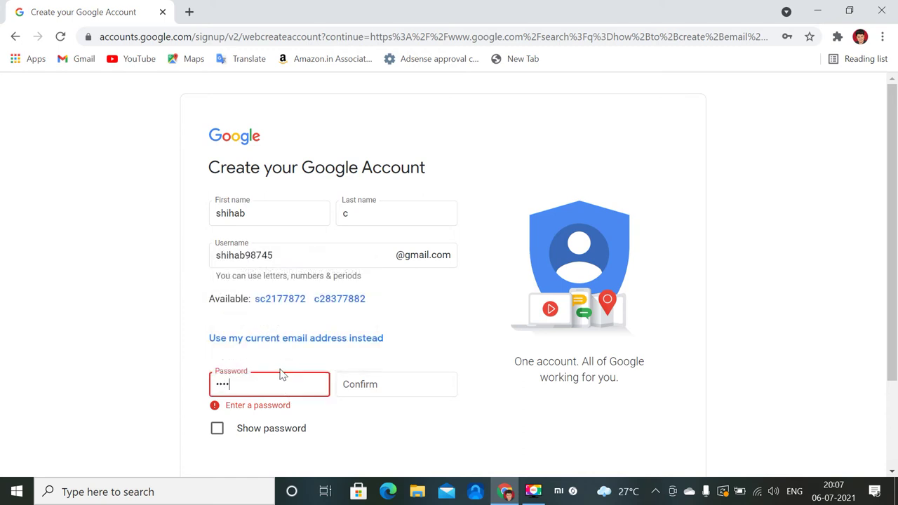
{"action": "left_click", "coordinate": [374, 380]}
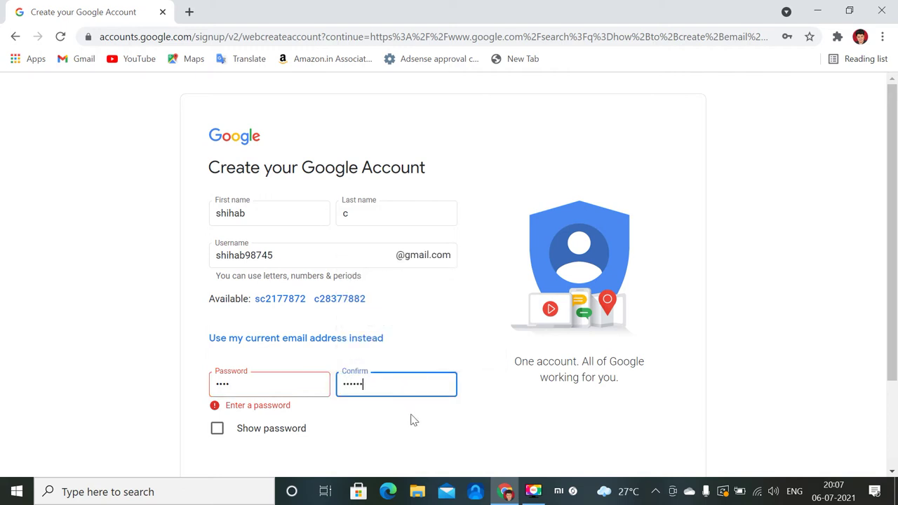
{"action": "triple_click", "coordinate": [413, 420]}
{"action": "left_click", "coordinate": [388, 410]}
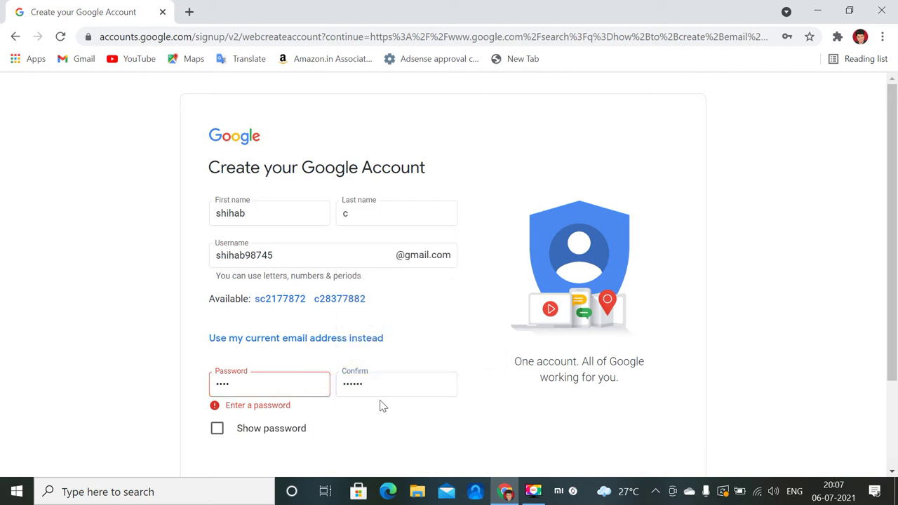
{"action": "double_click", "coordinate": [374, 384]}
{"action": "key", "text": "BackSpace"}
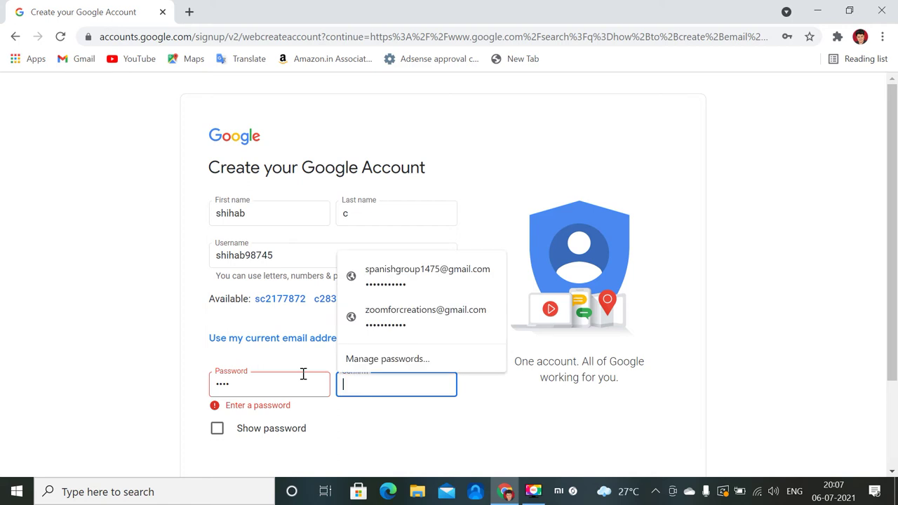
{"action": "double_click", "coordinate": [267, 387]}
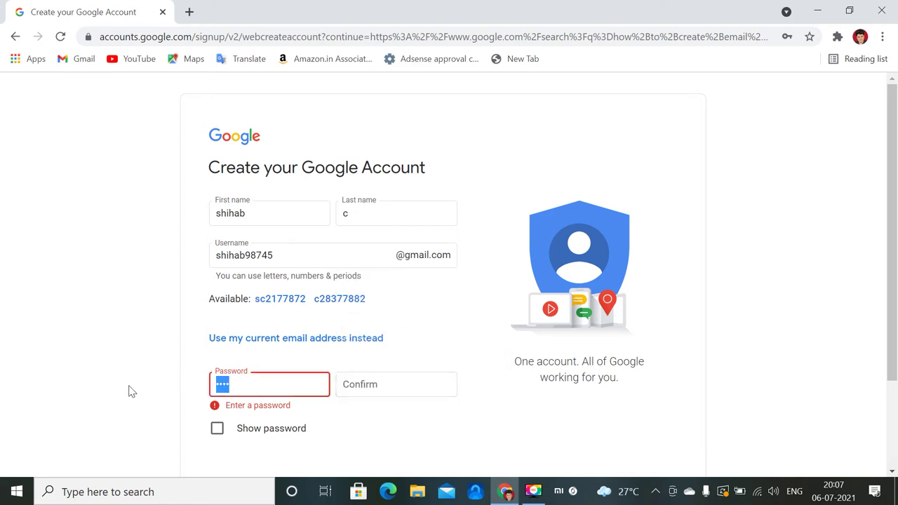
{"action": "key", "text": "BackSpace"}
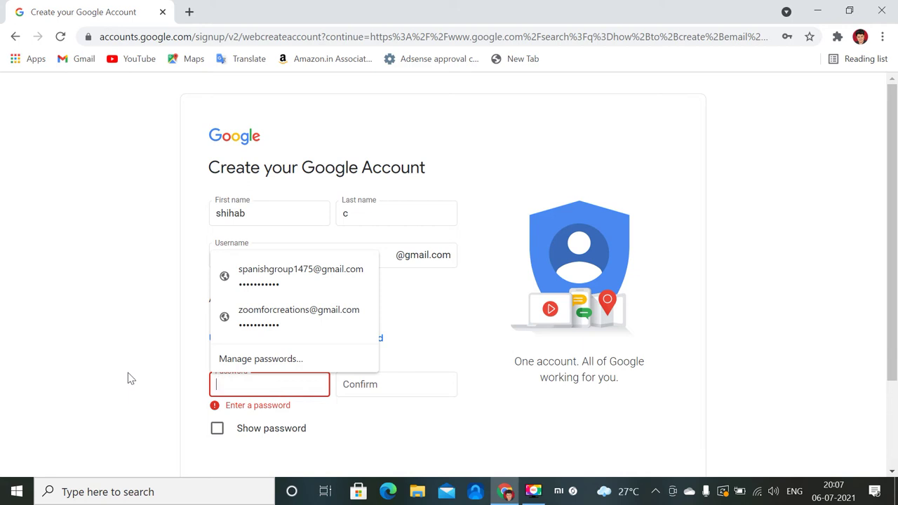
Step: Enter a matching password with a capital letter in both fields, show it, and submit
{"action": "key", "text": "Caps_Lock"}
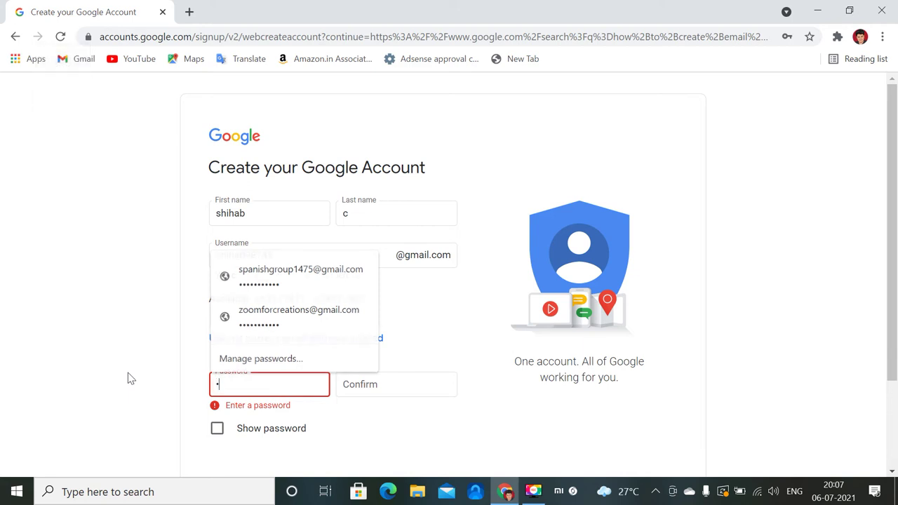
{"action": "type", "text": "S"}
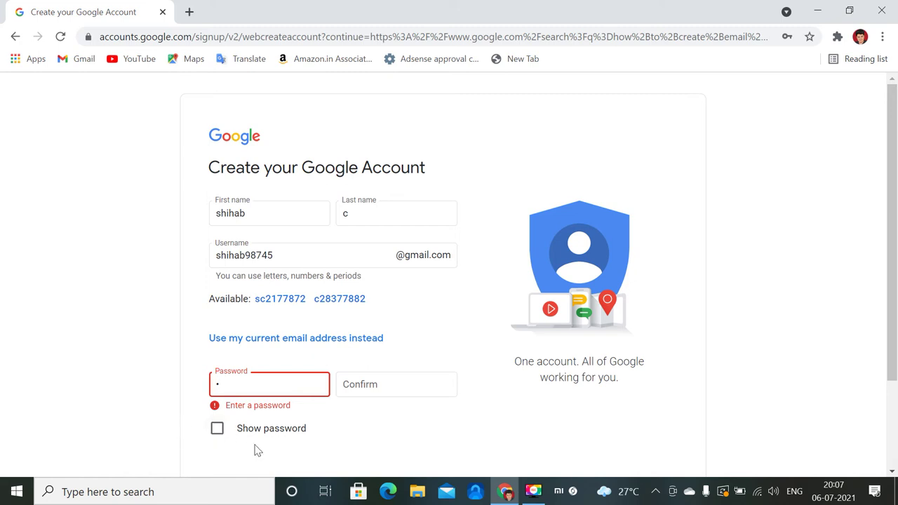
{"action": "left_click", "coordinate": [219, 430]}
{"action": "key", "text": "Caps_Lock"}
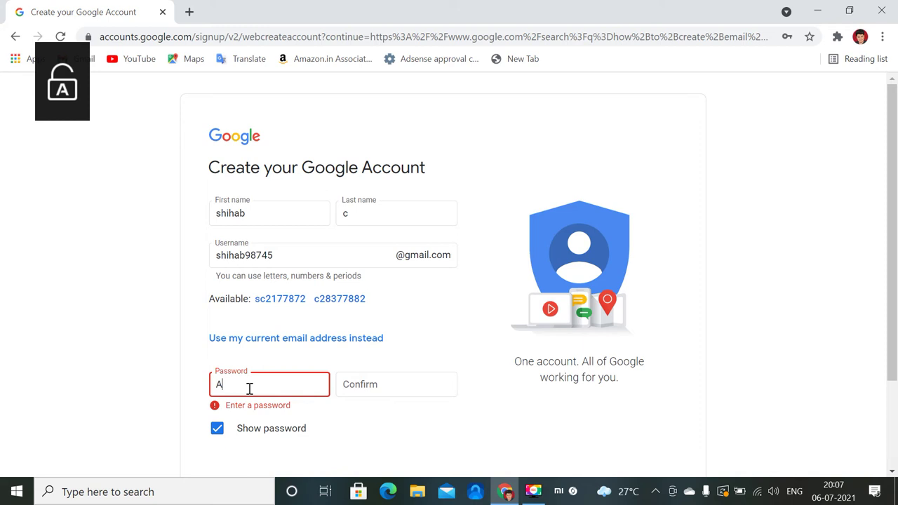
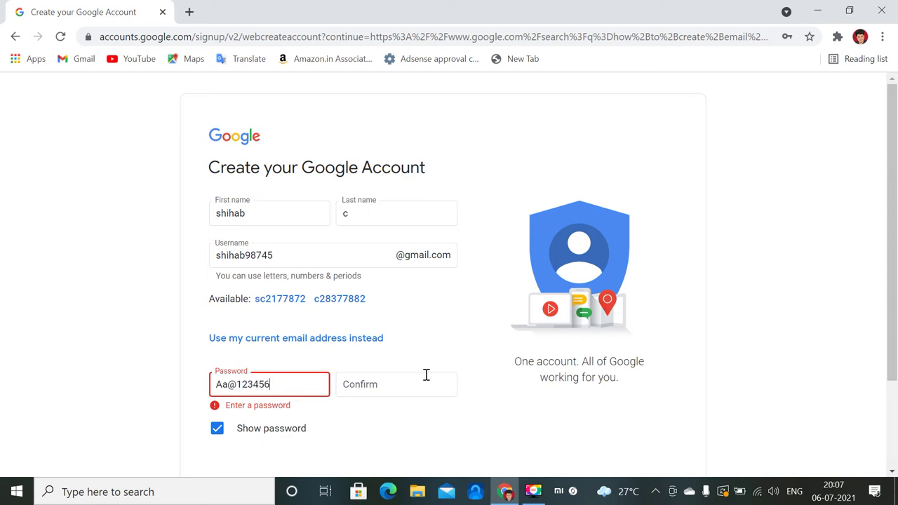
{"action": "left_click", "coordinate": [395, 383]}
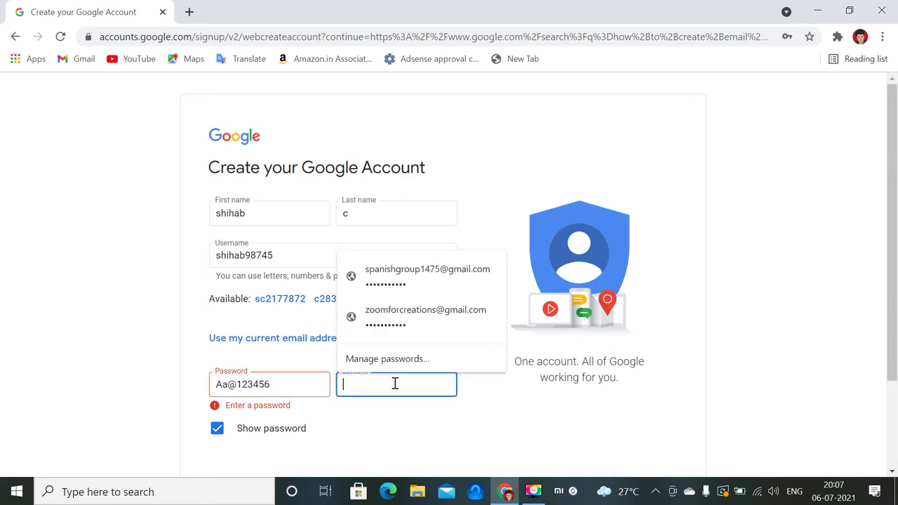
{"action": "key", "text": "Caps_Lock"}
{"action": "key", "text": "Caps_Lock"}
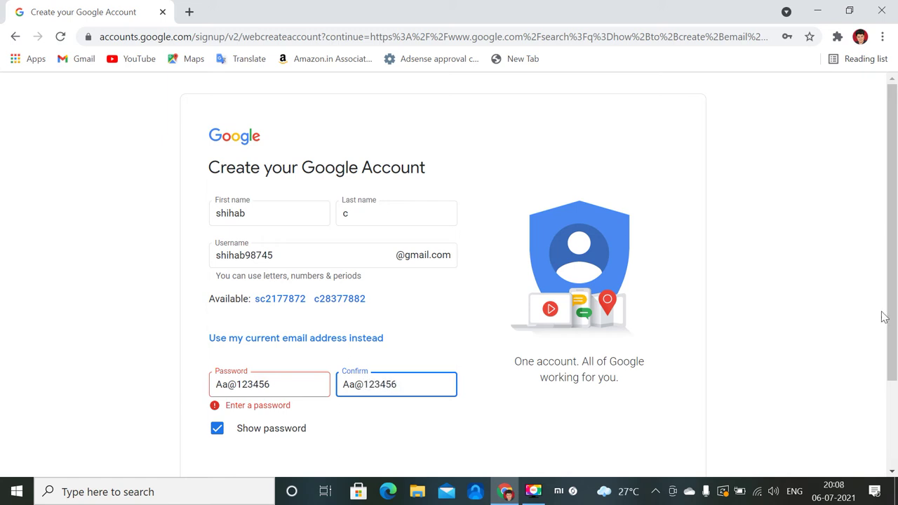
{"action": "scroll", "coordinate": [882, 315], "scroll_direction": "down", "scroll_amount": 2}
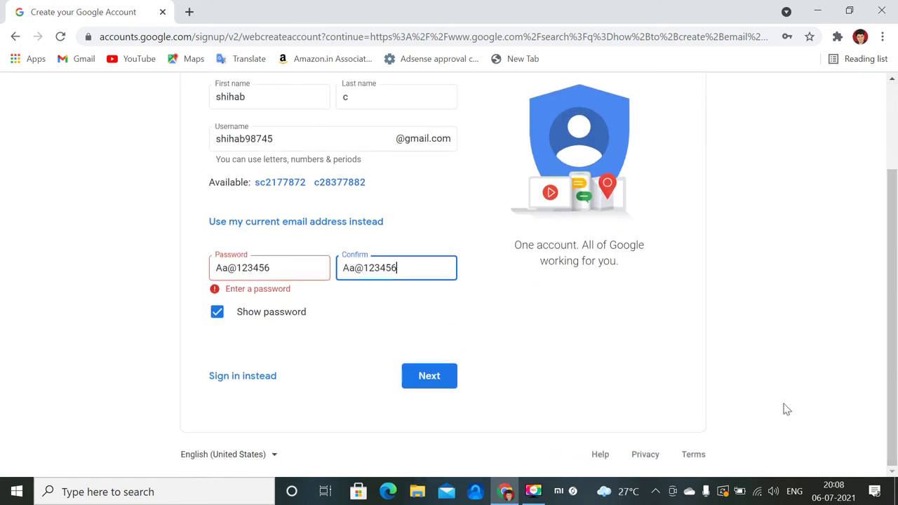
{"action": "left_click", "coordinate": [422, 377]}
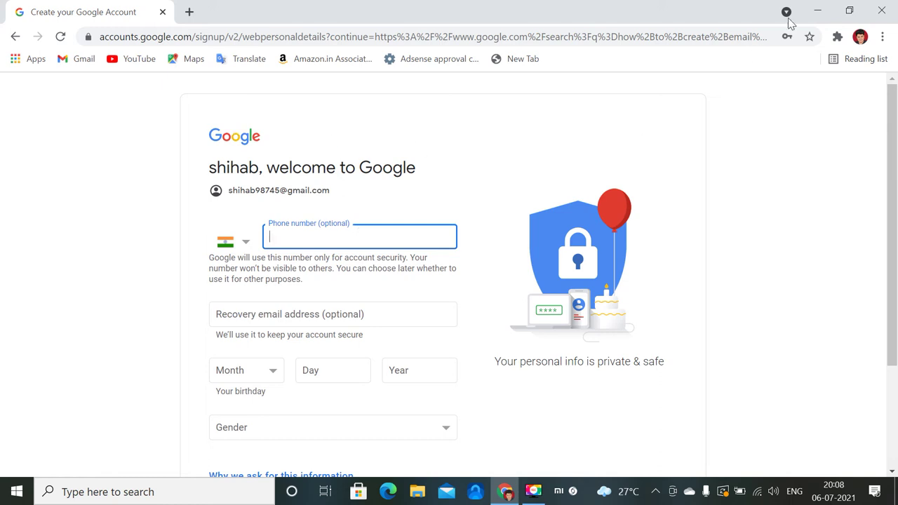
Step: Enter the phone number and leave the recovery email blank
{"action": "left_click", "coordinate": [289, 316]}
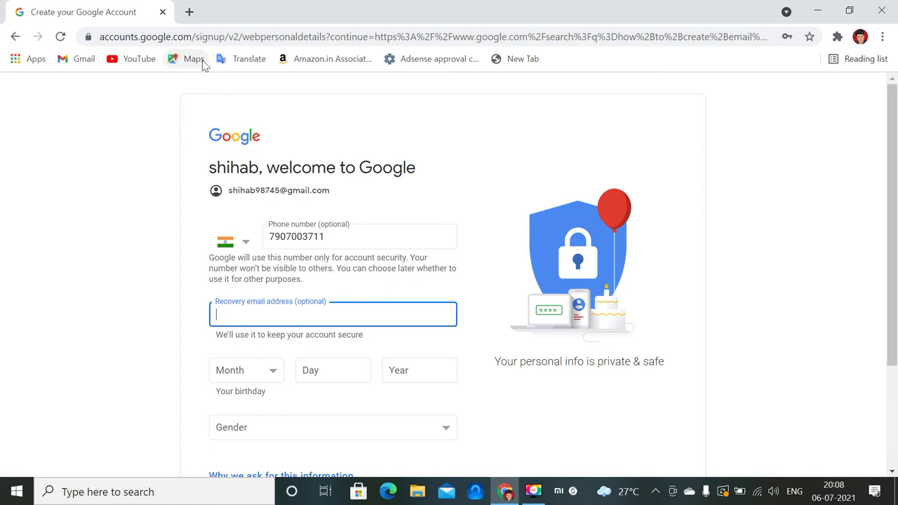
{"action": "scroll", "coordinate": [347, 310], "scroll_direction": "down", "scroll_amount": 2}
Step: Set the birthday to September 26, 1994 and the gender to Male
{"action": "left_click", "coordinate": [241, 228]}
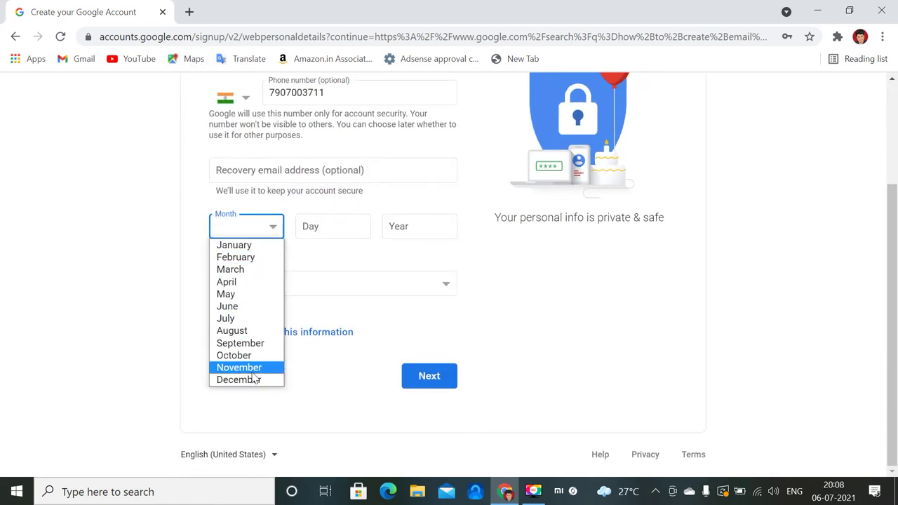
{"action": "left_click", "coordinate": [240, 344]}
{"action": "left_click", "coordinate": [330, 230]}
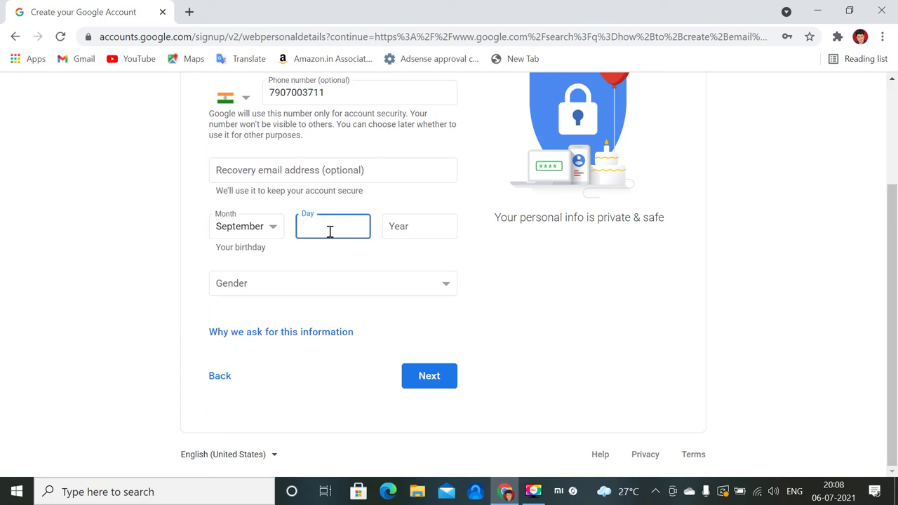
{"action": "type", "text": "26"}
{"action": "left_click", "coordinate": [397, 220]}
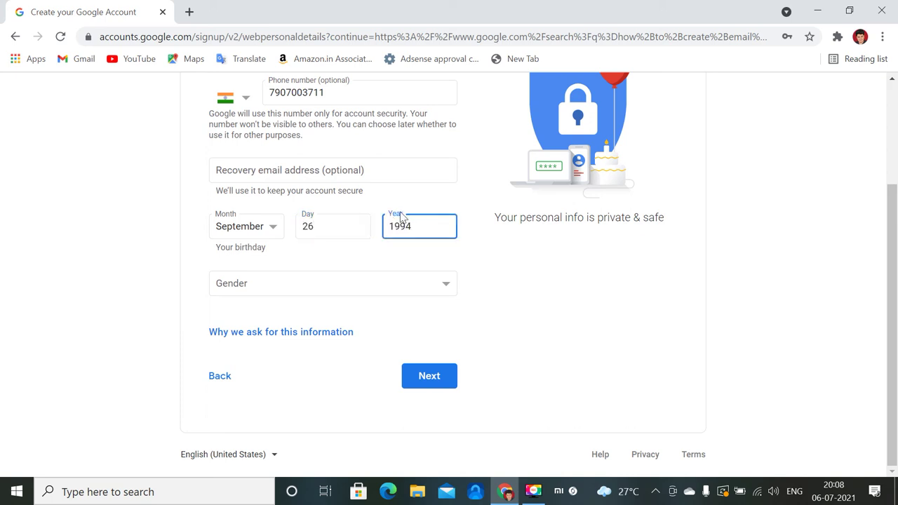
{"action": "left_click", "coordinate": [387, 283]}
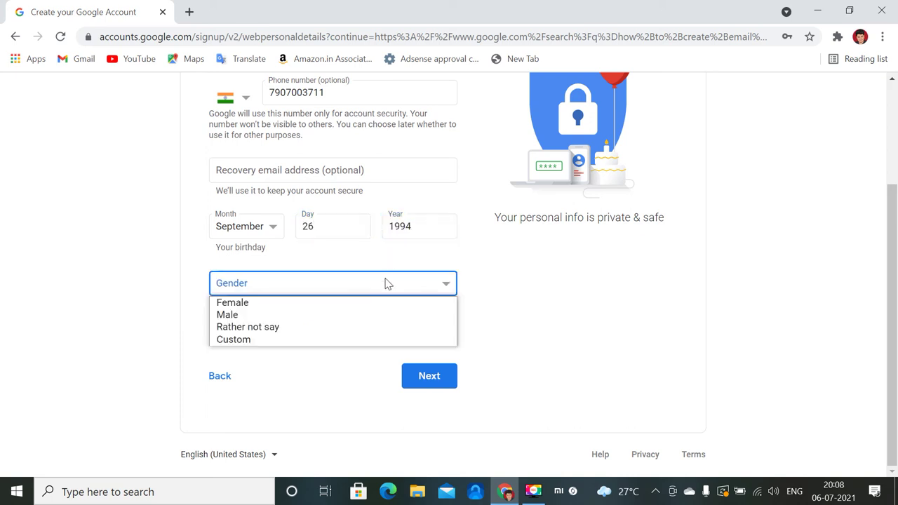
{"action": "left_click", "coordinate": [340, 318]}
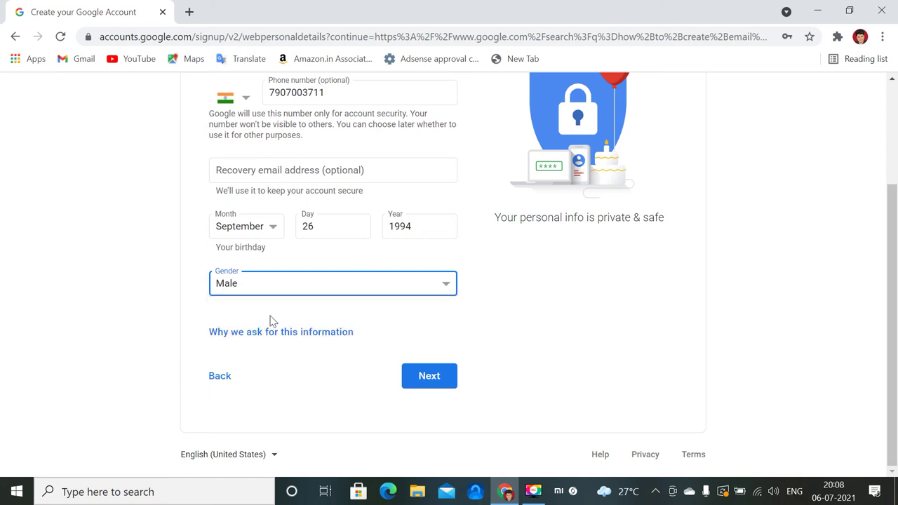
Step: Text the verification code to the phone, enter and verify it, then accept adding the number
{"action": "left_click", "coordinate": [442, 382]}
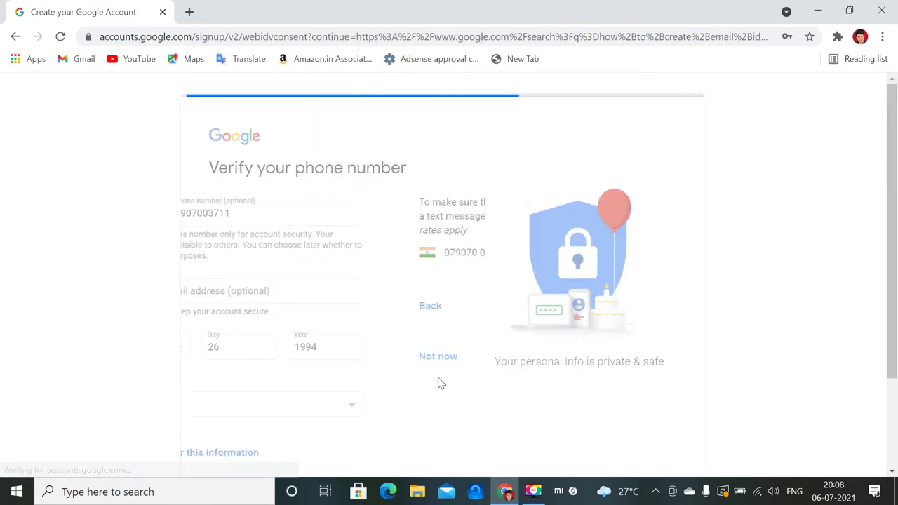
{"action": "left_click", "coordinate": [432, 364]}
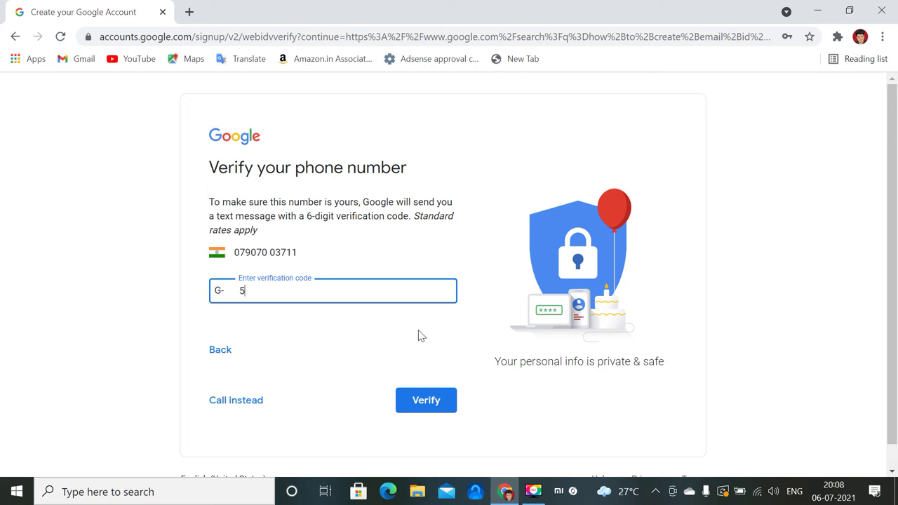
{"action": "left_click", "coordinate": [417, 401]}
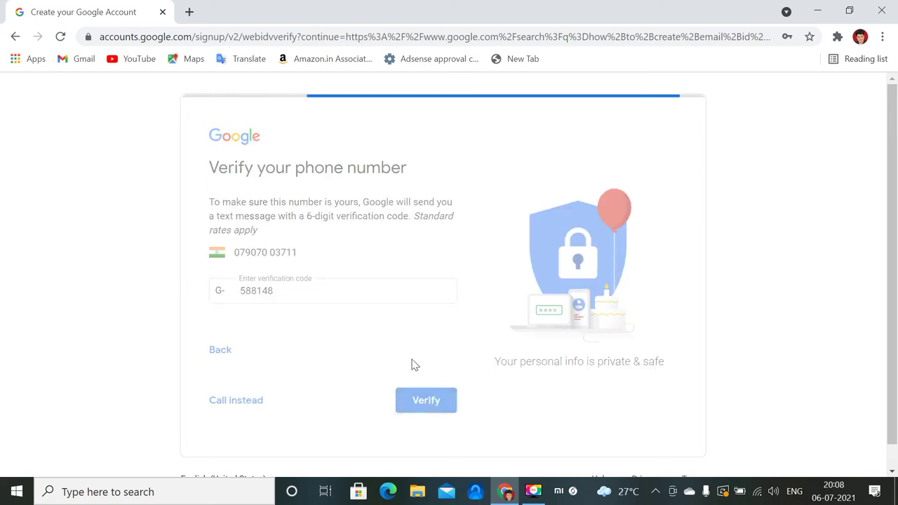
{"action": "scroll", "coordinate": [421, 393], "scroll_direction": "down", "scroll_amount": 1}
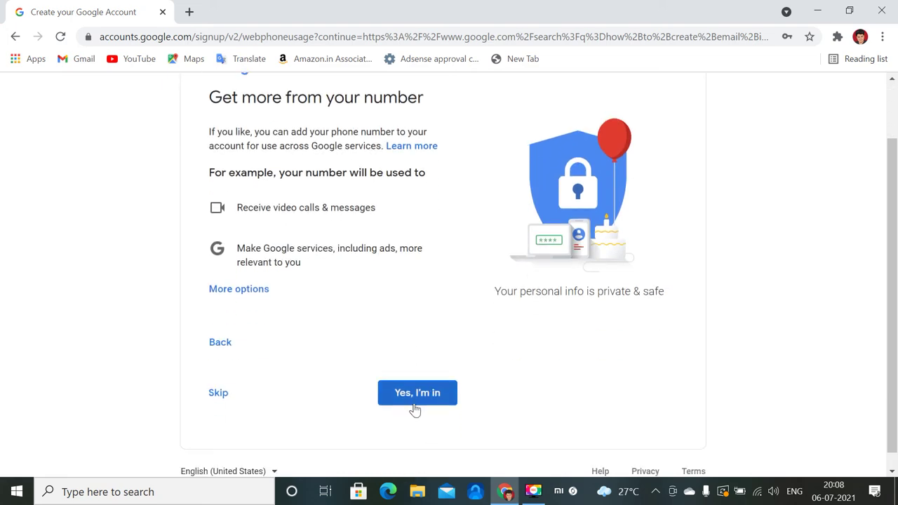
{"action": "left_click", "coordinate": [414, 398]}
Step: Read through Google's Privacy and Terms and accept them with I agree
{"action": "scroll", "coordinate": [428, 314], "scroll_direction": "down", "scroll_amount": 4}
{"action": "scroll", "coordinate": [413, 306], "scroll_direction": "up", "scroll_amount": 2}
{"action": "scroll", "coordinate": [246, 203], "scroll_direction": "up", "scroll_amount": 2}
{"action": "scroll", "coordinate": [381, 395], "scroll_direction": "down", "scroll_amount": 10}
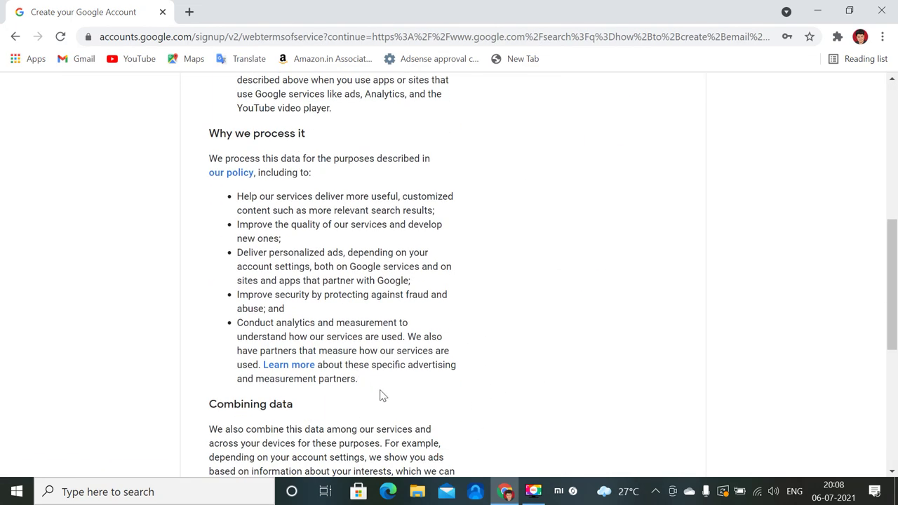
{"action": "left_click", "coordinate": [441, 376]}
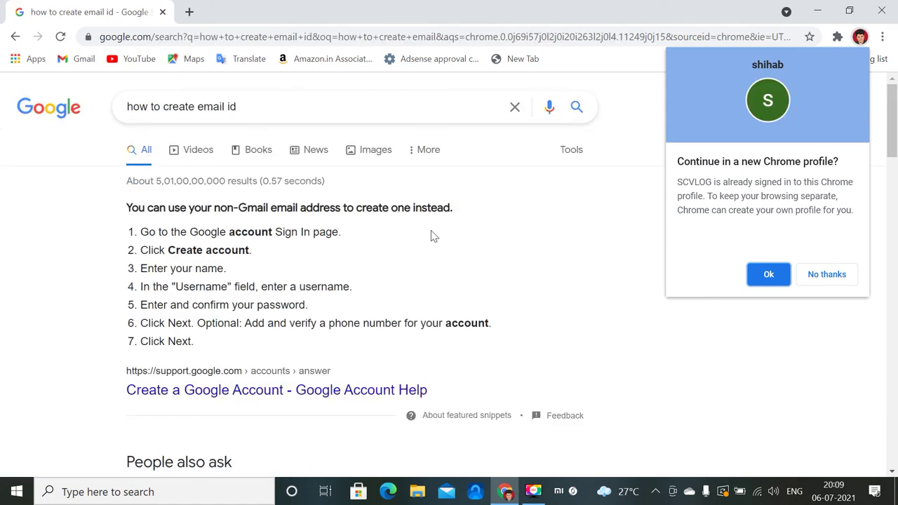
Step: Accept continuing in a new Chrome profile and finish customizing it
{"action": "left_click", "coordinate": [770, 274]}
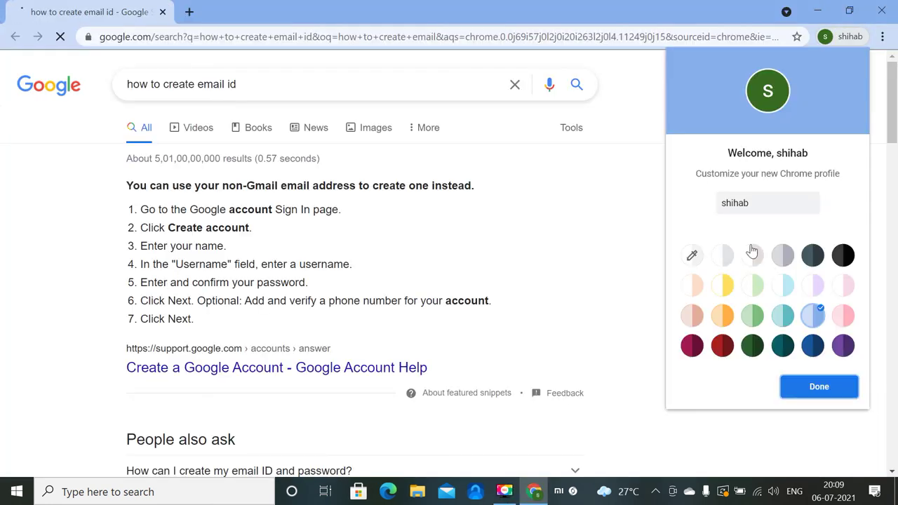
{"action": "left_click", "coordinate": [819, 389]}
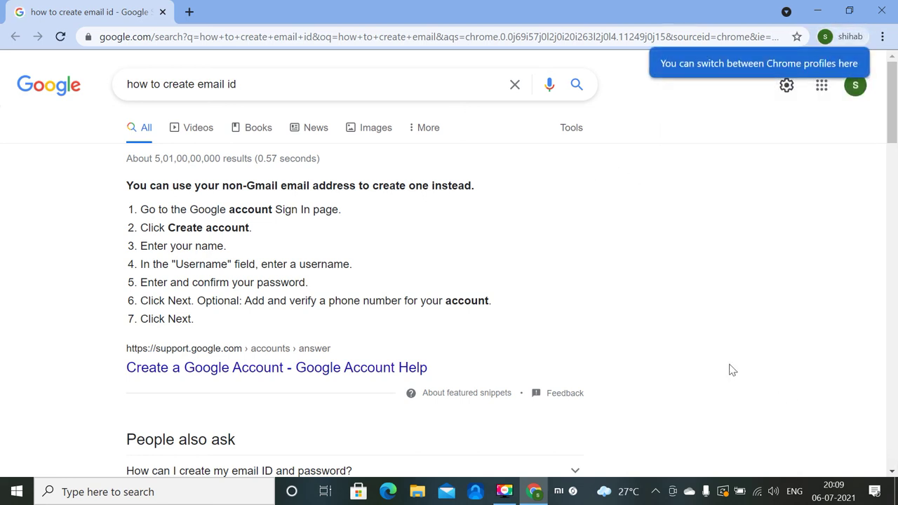
{"action": "left_click", "coordinate": [856, 88]}
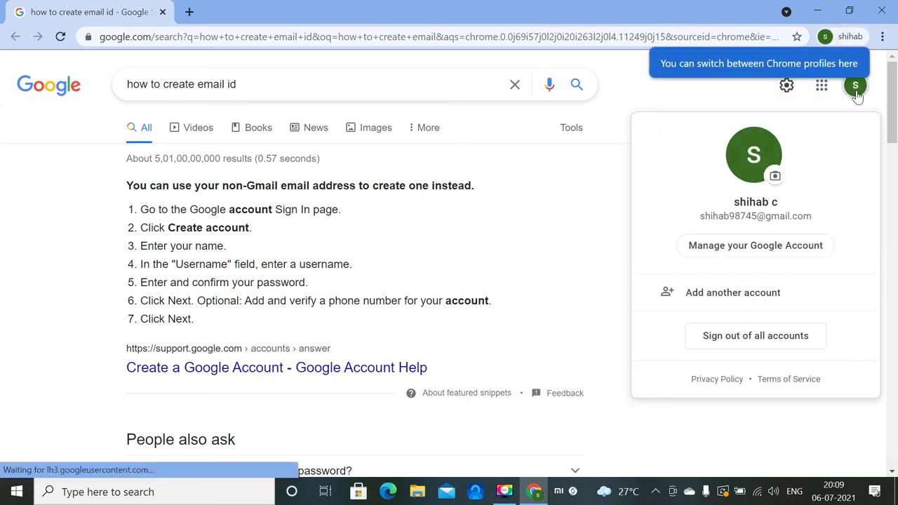
{"action": "left_click", "coordinate": [591, 195]}
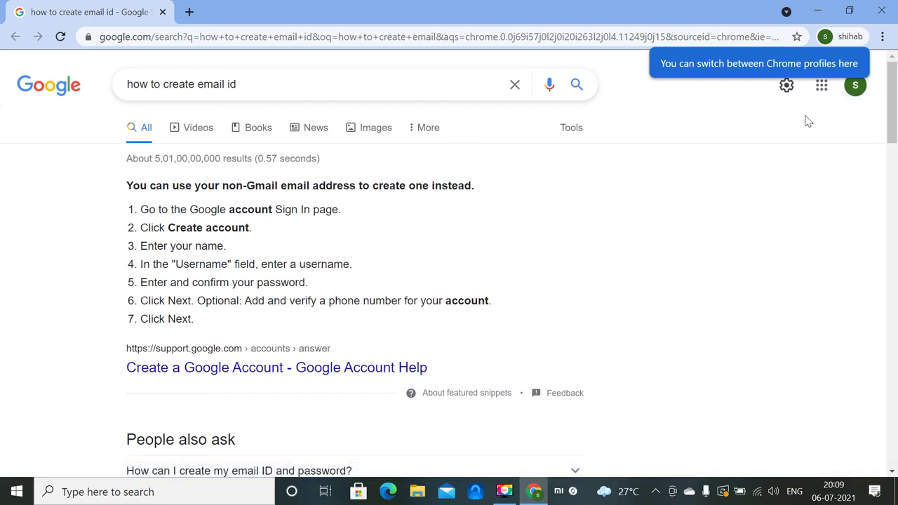
Step: Open Gmail for the new account from the Google apps grid
{"action": "left_click", "coordinate": [815, 93]}
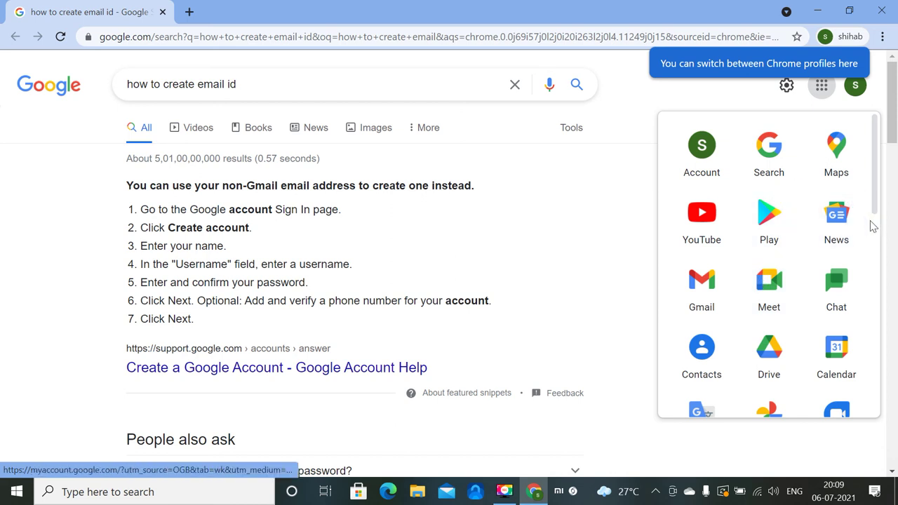
{"action": "scroll", "coordinate": [807, 210], "scroll_direction": "down", "scroll_amount": 1}
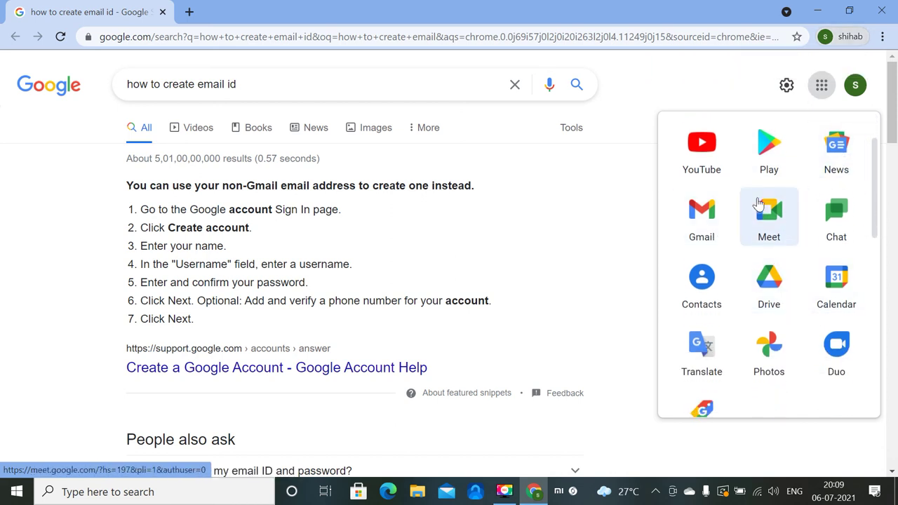
{"action": "left_click", "coordinate": [706, 227]}
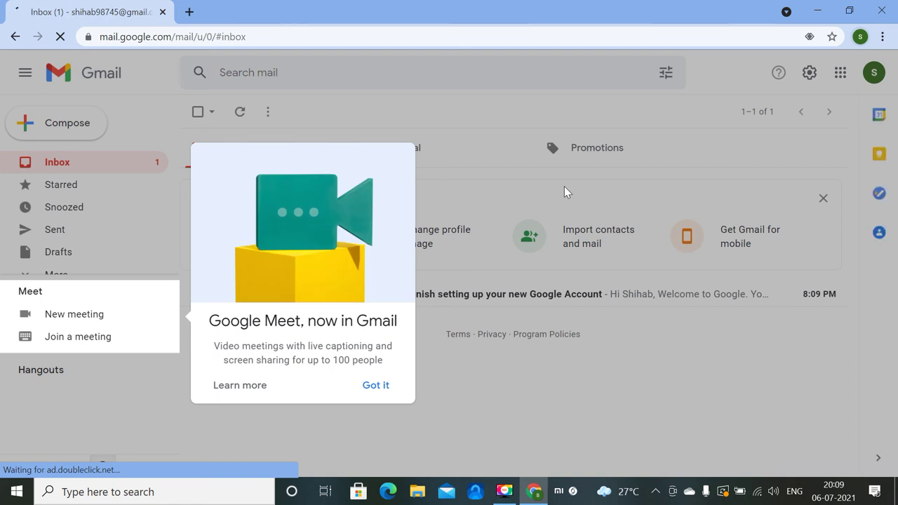
Step: Dismiss the Meet popup and draft an email with a placeholder recipient, subject 'scsfcsf' and body 'scvsfsf'
{"action": "left_click", "coordinate": [374, 387]}
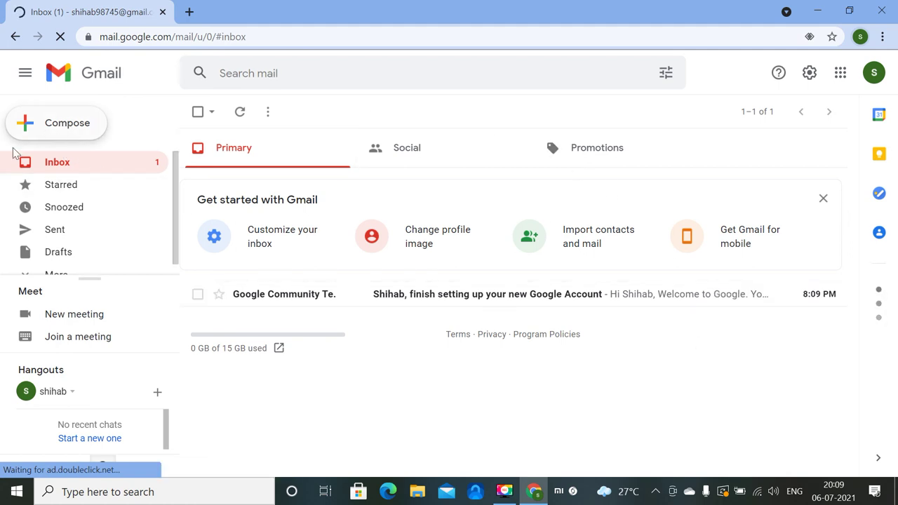
{"action": "left_click", "coordinate": [59, 123]}
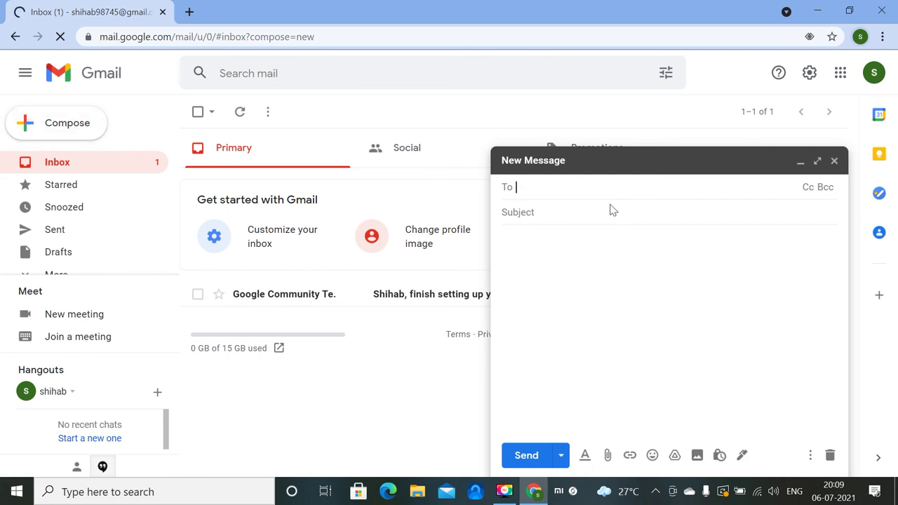
{"action": "type", "text": "sfsfsf"}
{"action": "key", "text": "Tab"}
{"action": "type", "text": "scsfcsf"}
{"action": "key", "text": "Tab"}
{"action": "type", "text": "scvsfsf"}
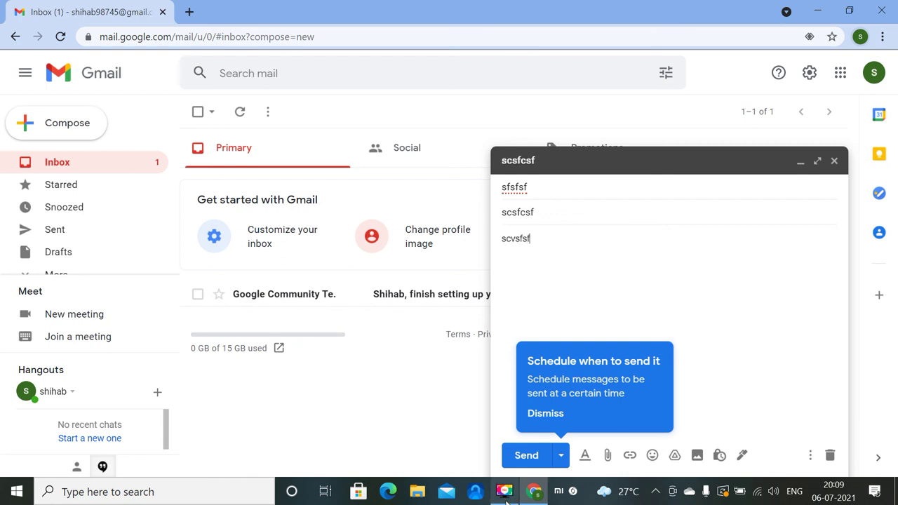